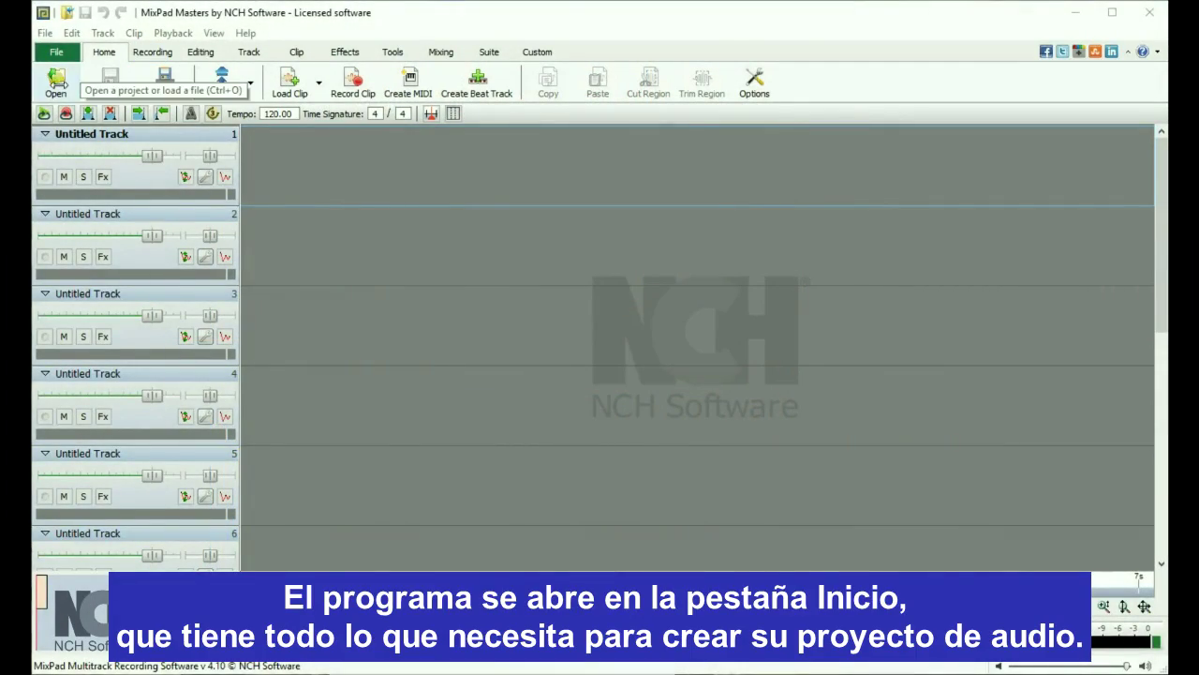
- Open MixPad tutorial.mpdp, scroll to the start and extend the intro clip's end rightward
left_click(56, 83)
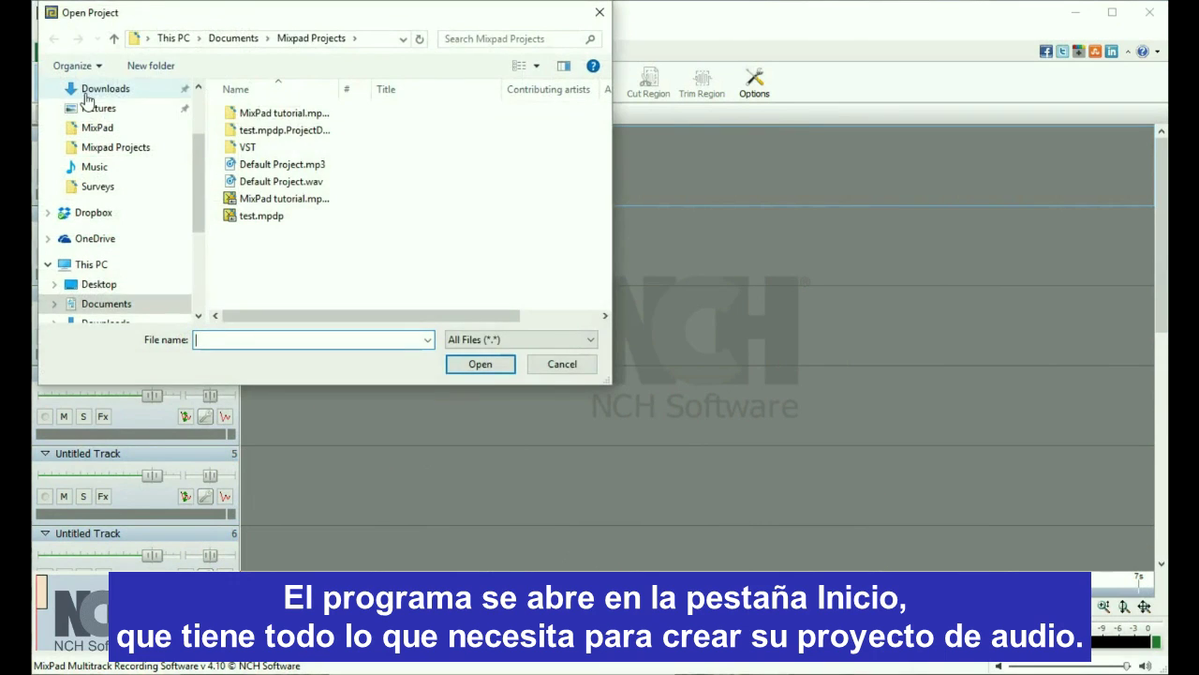
double_click(278, 200)
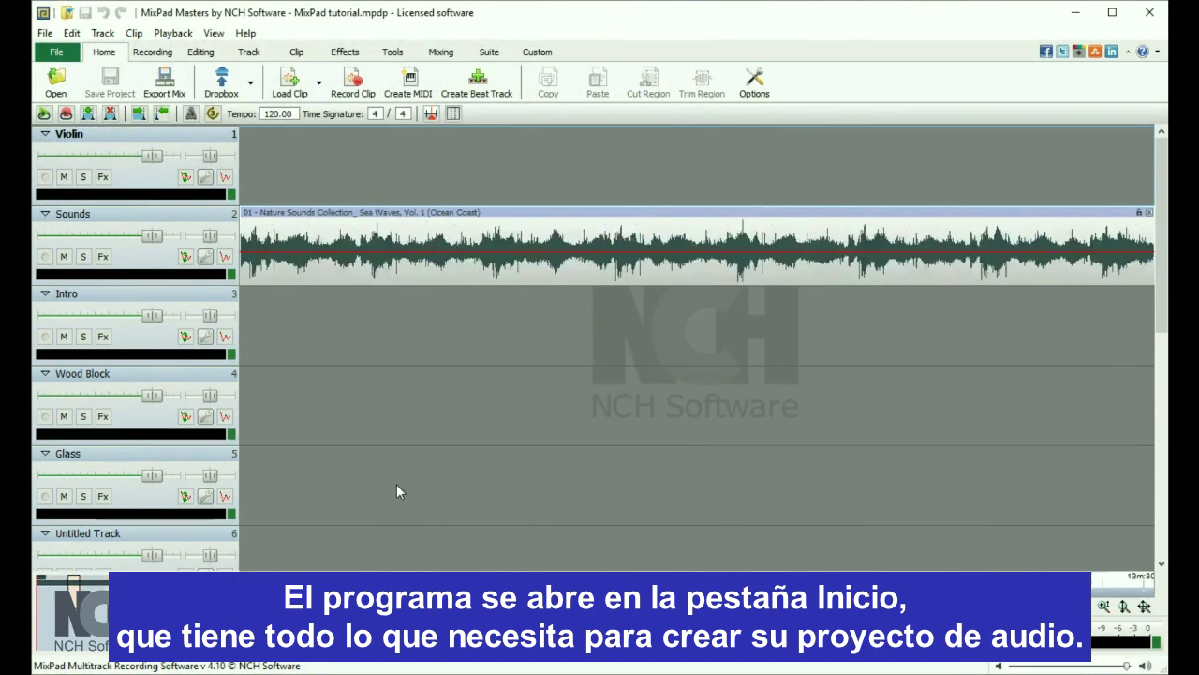
left_click_drag(494, 607, 448, 607)
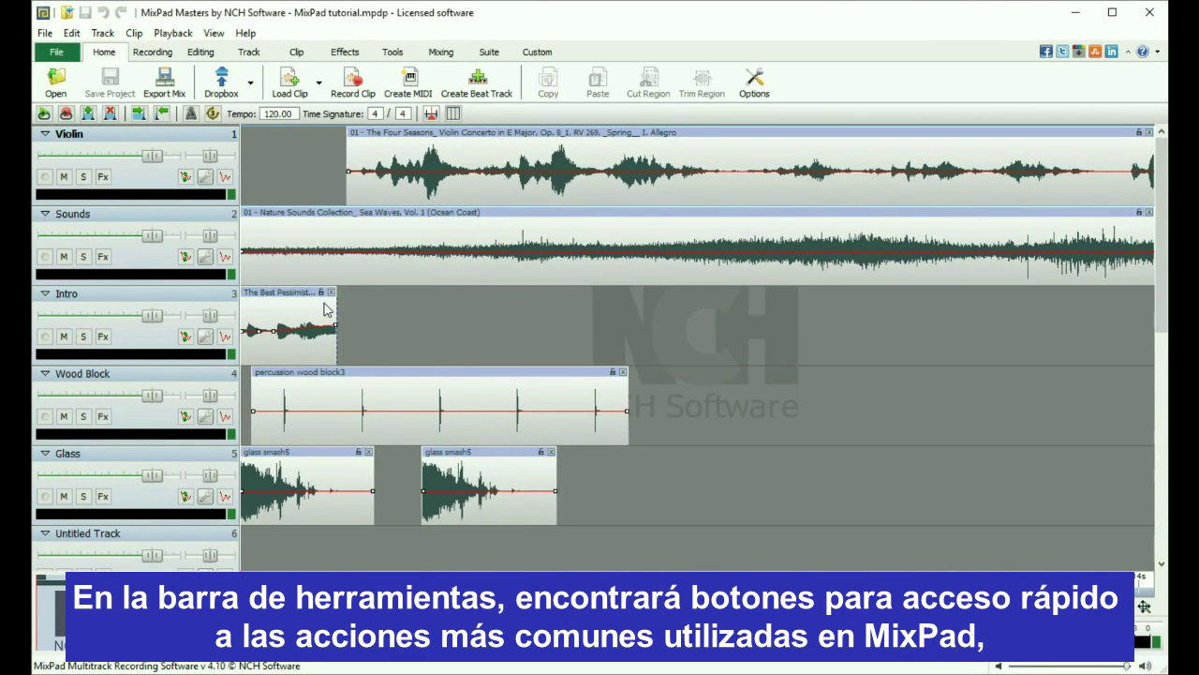
left_click_drag(335, 311, 372, 315)
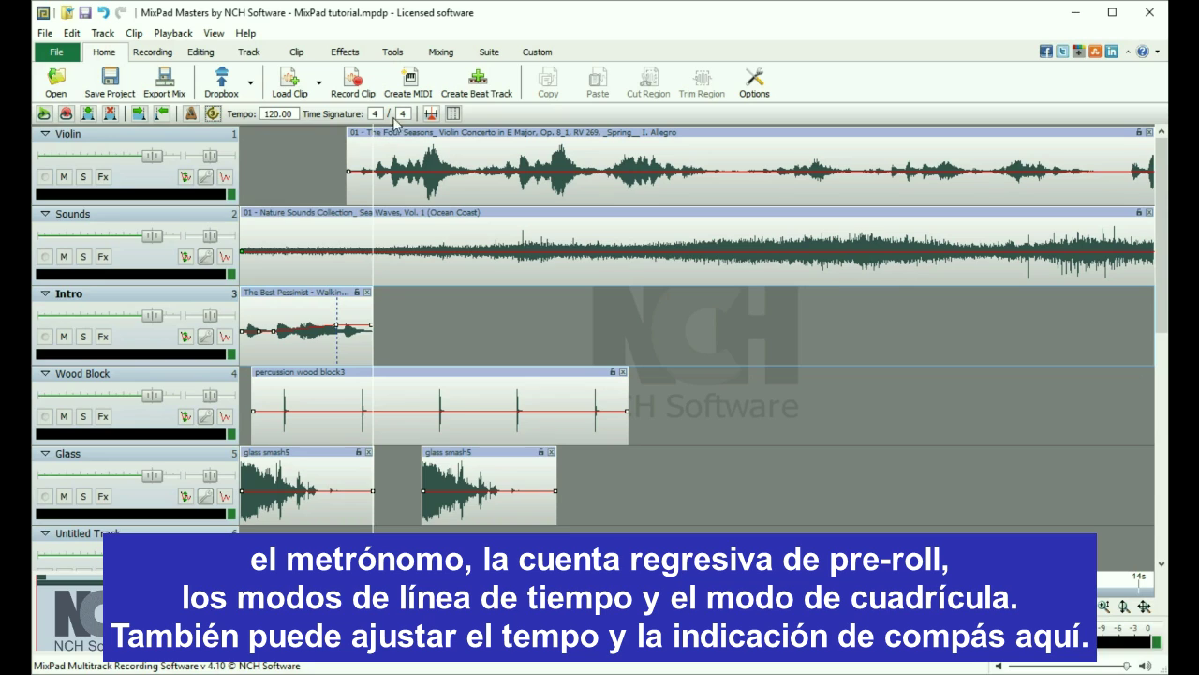
- Show the timeline in bars and beats with grid lines, then lower and right-pan the Violin track
left_click(431, 115)
left_click(453, 114)
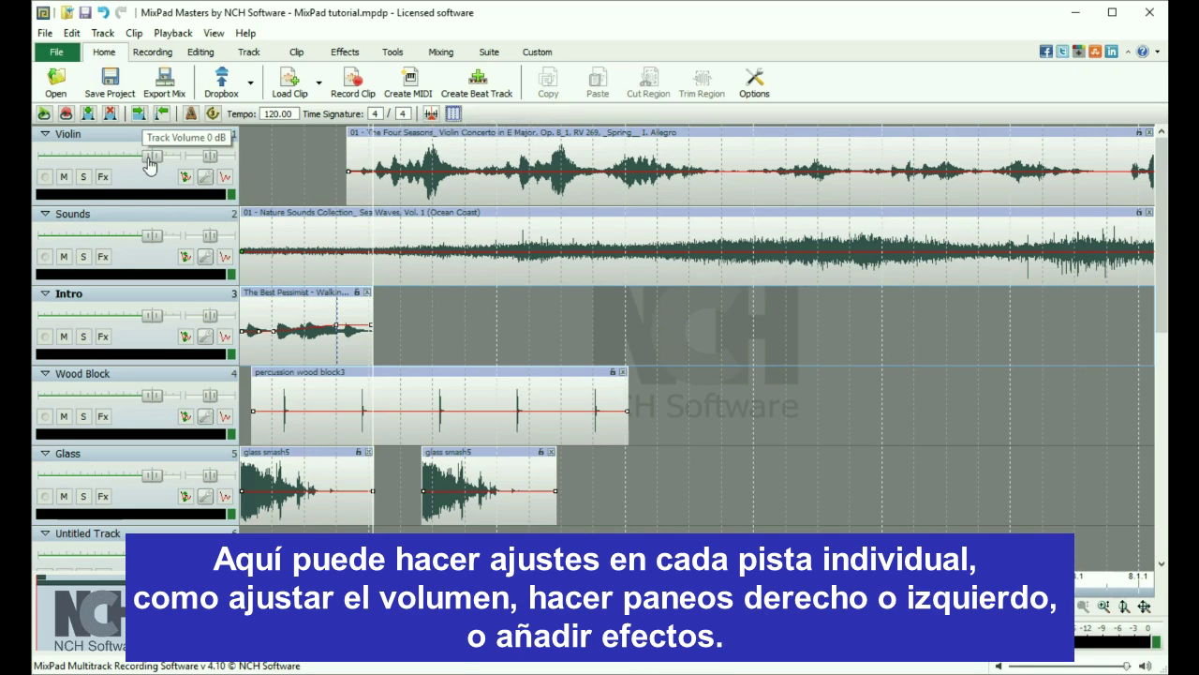
left_click_drag(156, 161, 132, 158)
left_click_drag(210, 155, 210, 155)
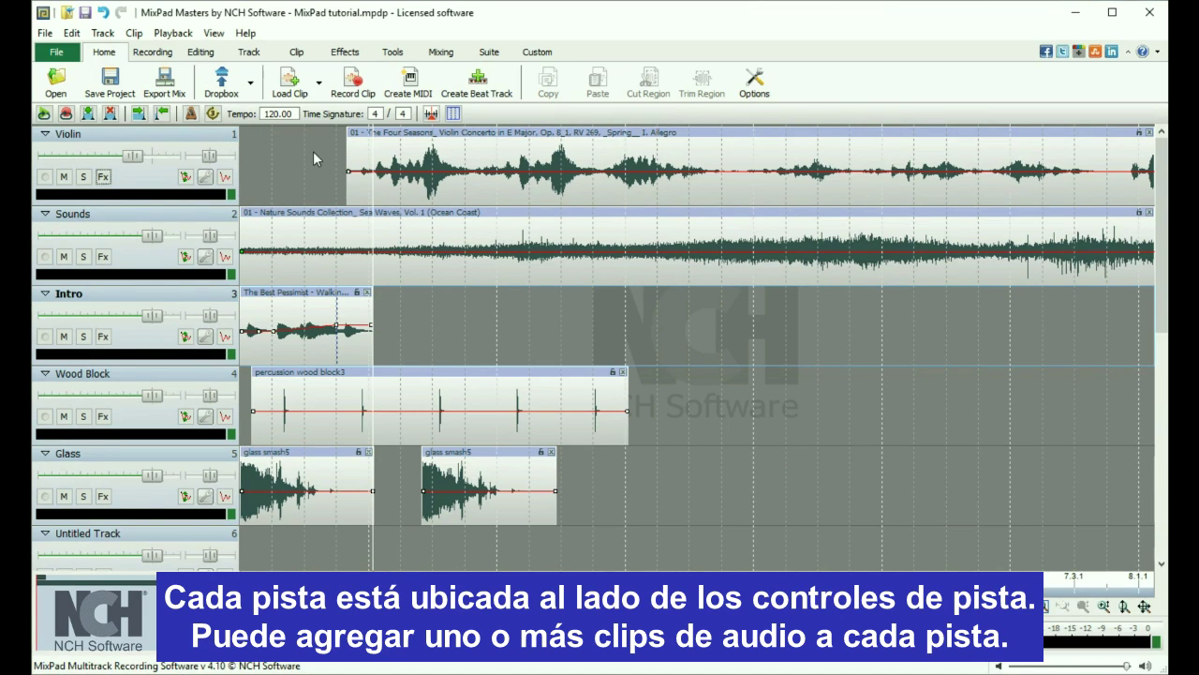
- Select the Glass track, the percussion wood block3 clip, then the intro clip
left_click(323, 475)
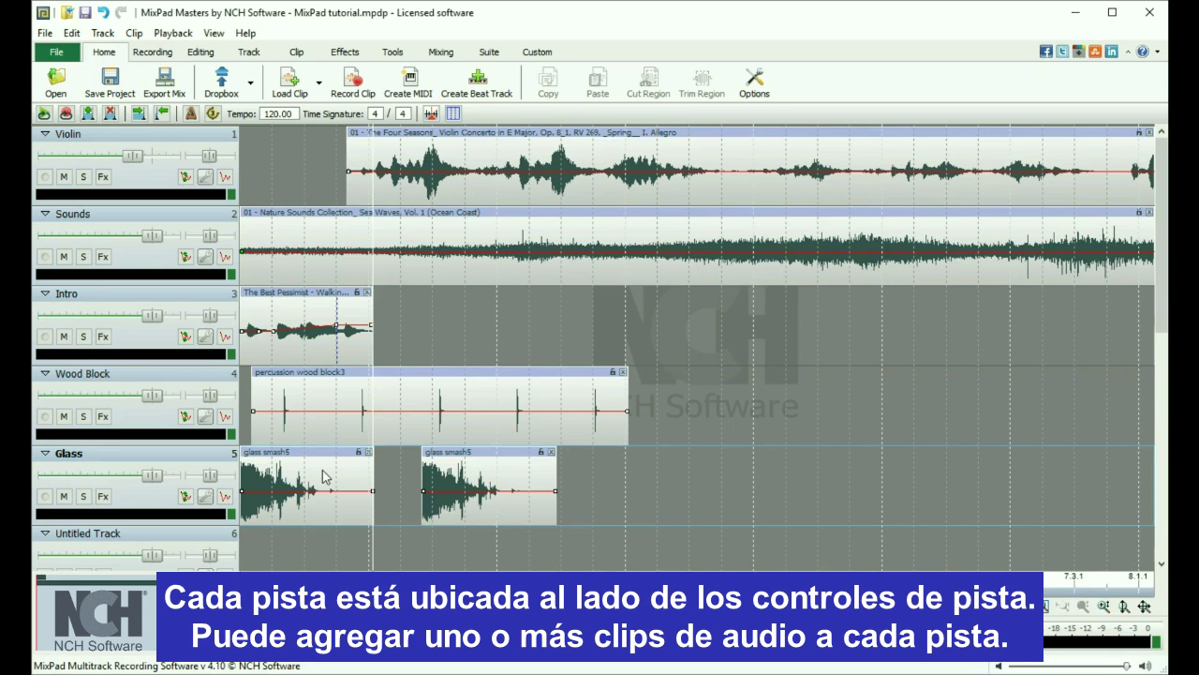
left_click(435, 385)
left_click(318, 292)
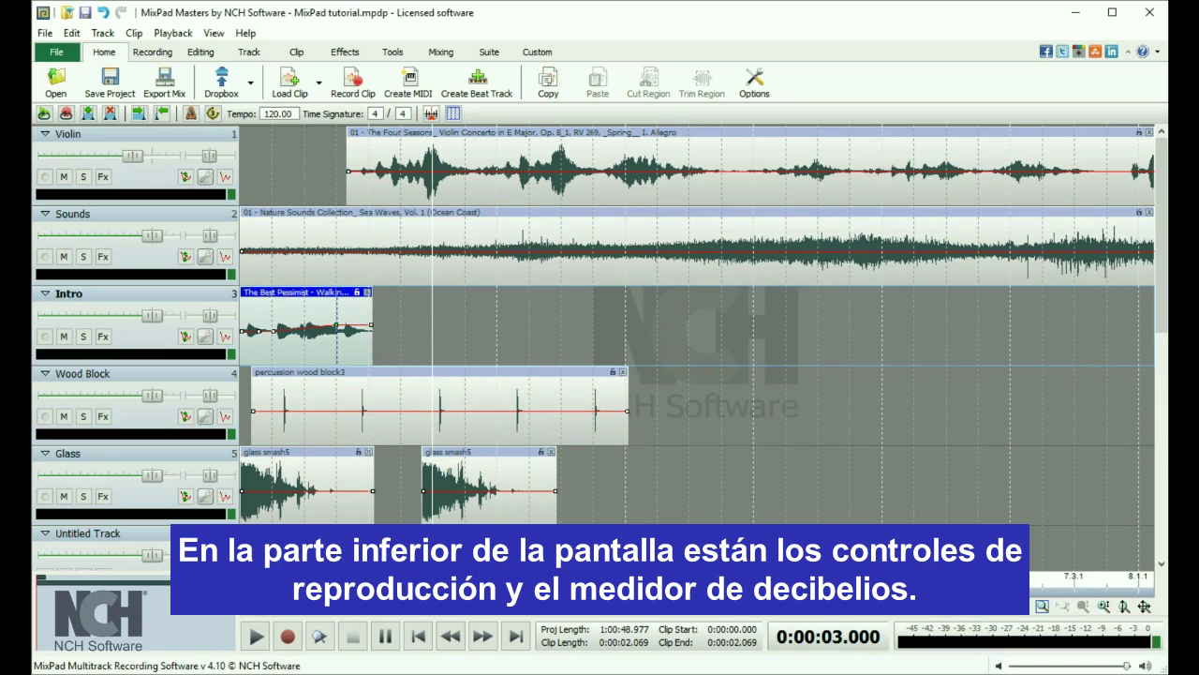
left_click(255, 637)
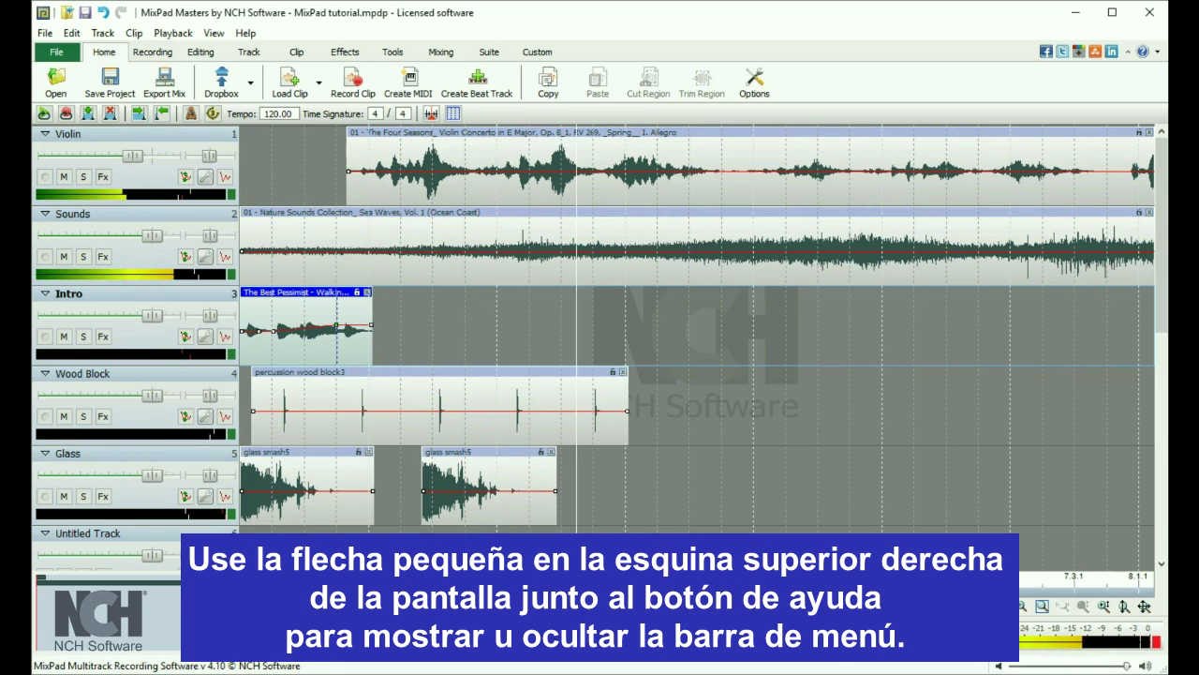
key("space")
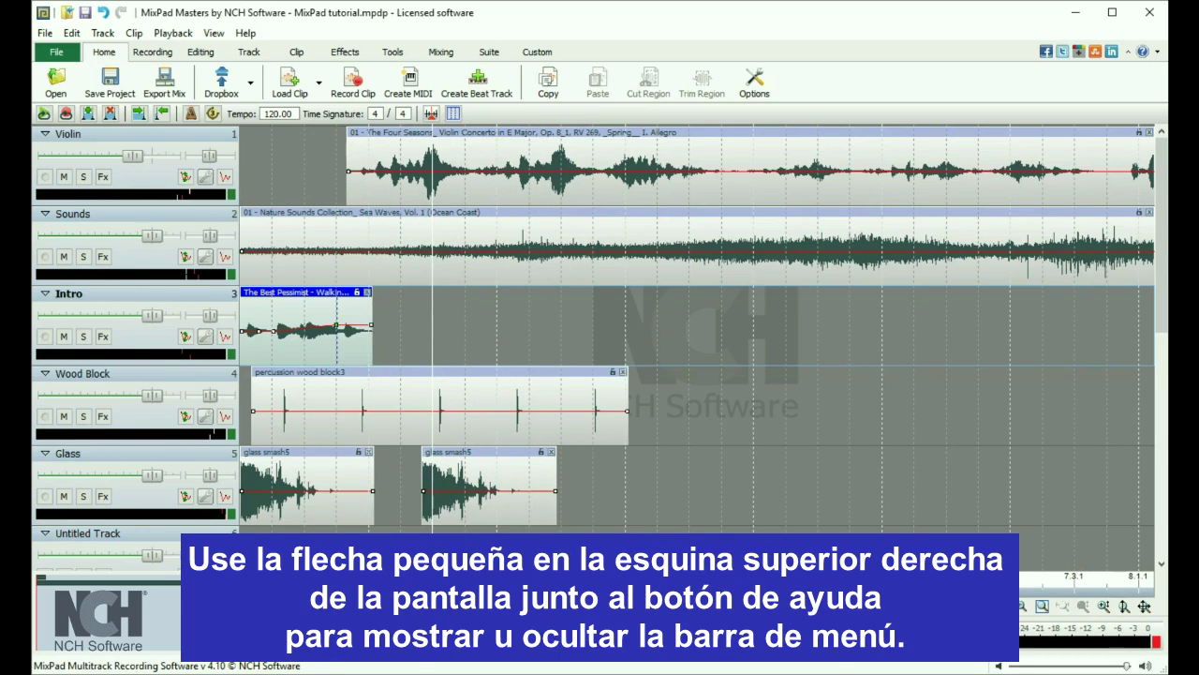
left_click(1129, 52)
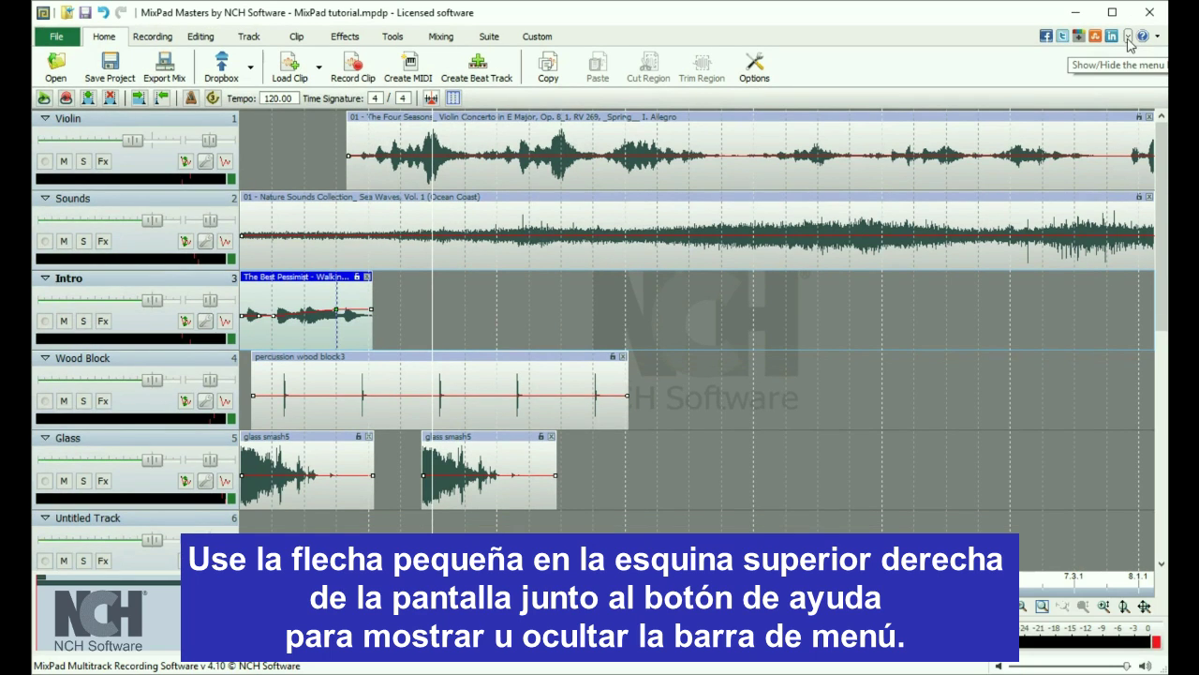
left_click(1128, 38)
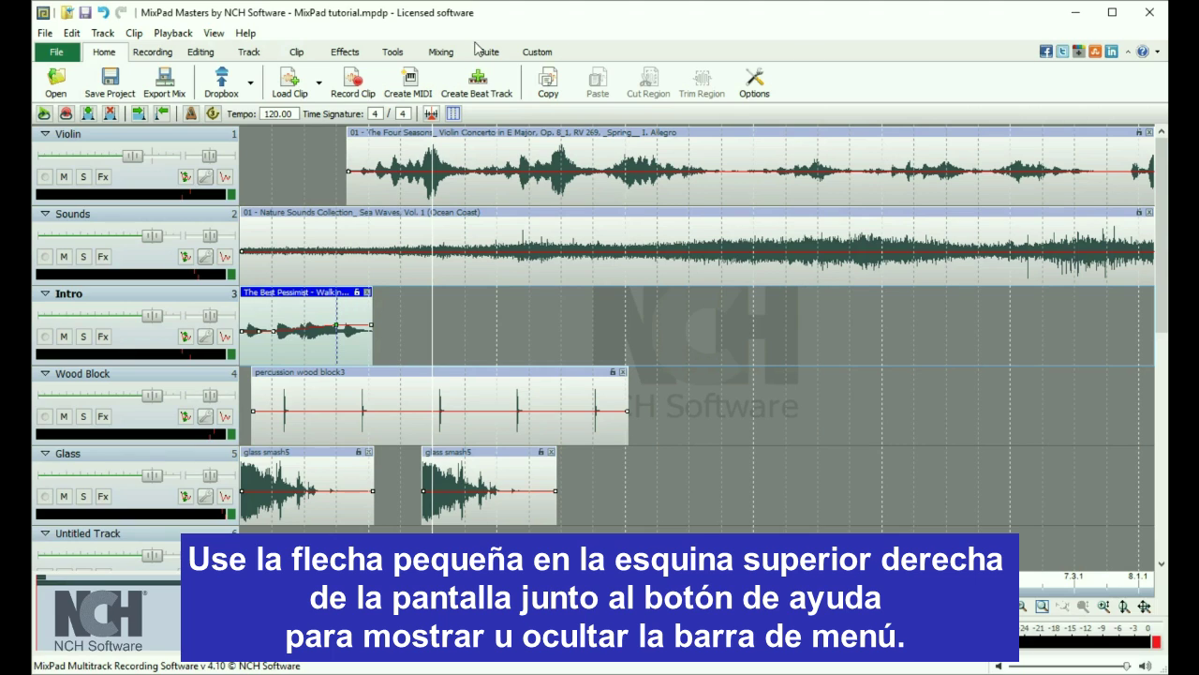
left_click(214, 33)
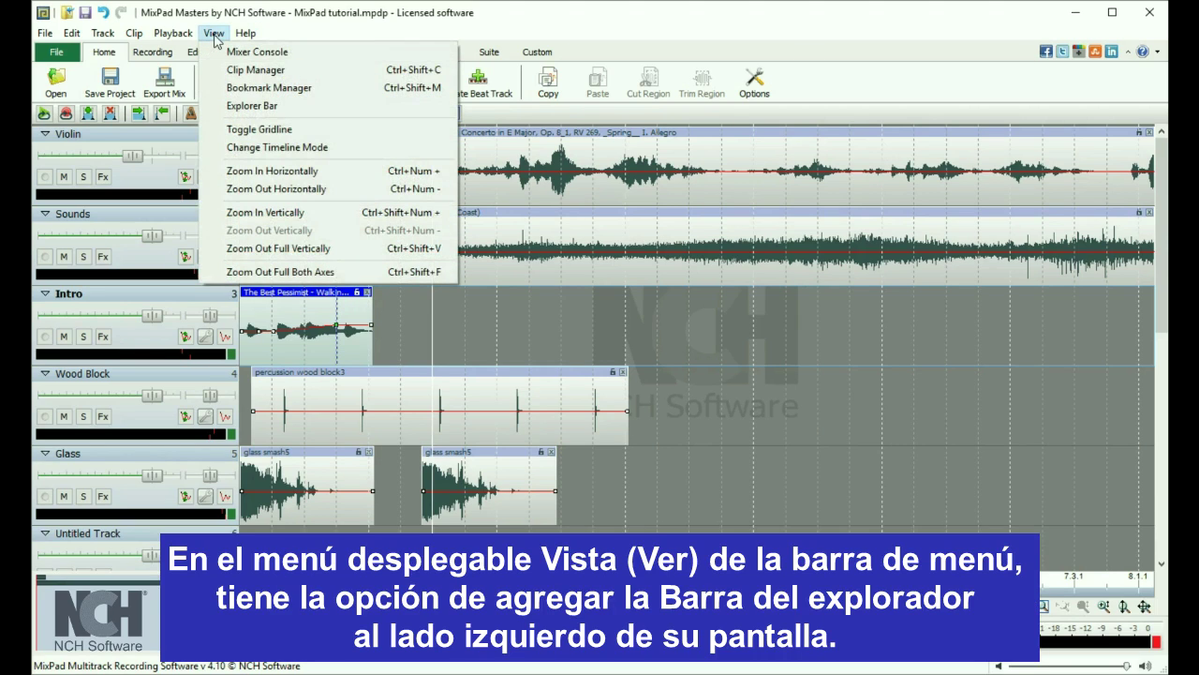
left_click(247, 108)
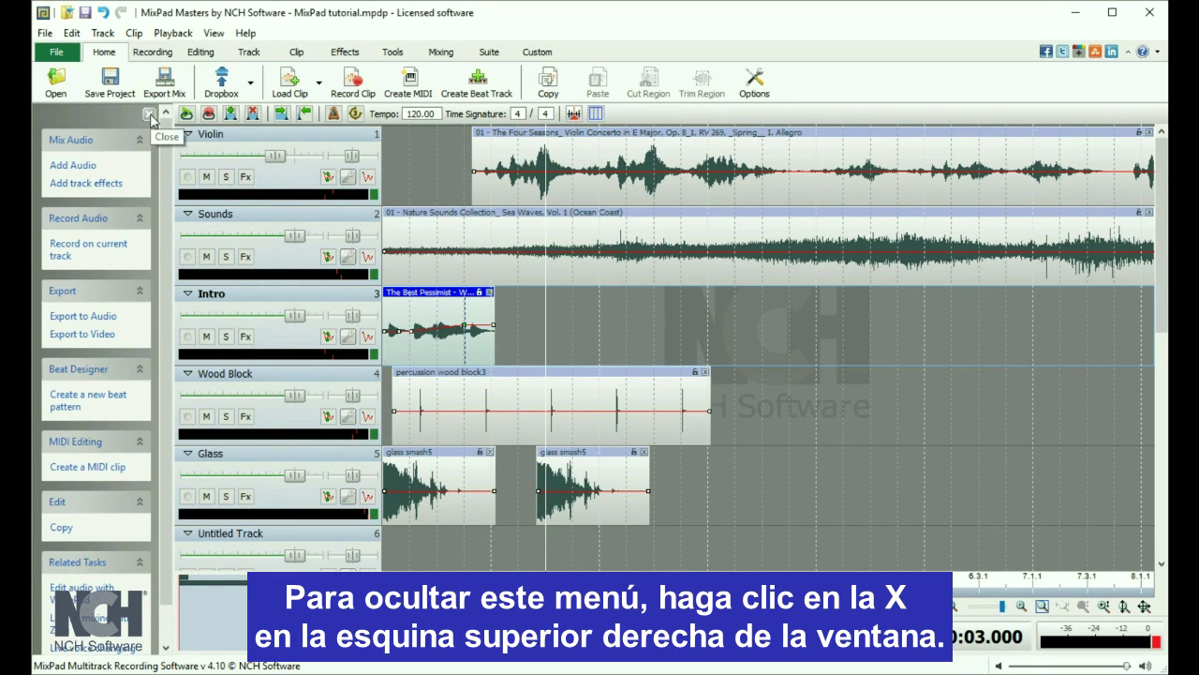
left_click(149, 115)
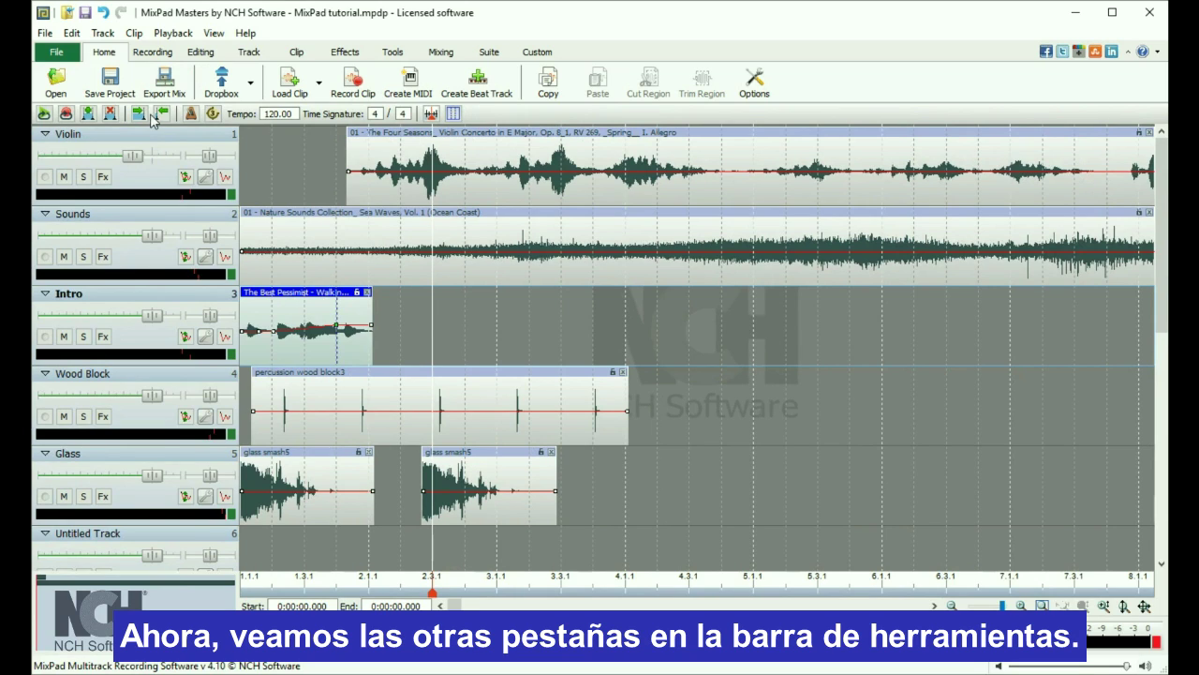
- View the Recording and Editing tools, clear the clip selection, check History, then view Track tools
left_click(153, 53)
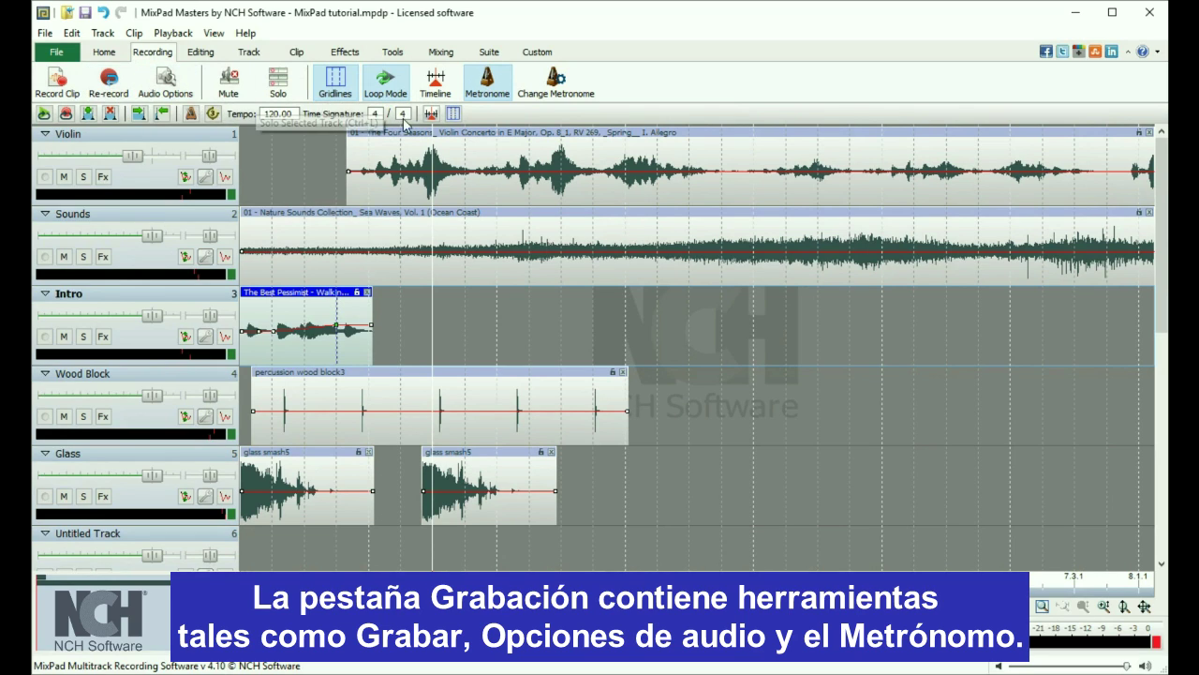
left_click(221, 56)
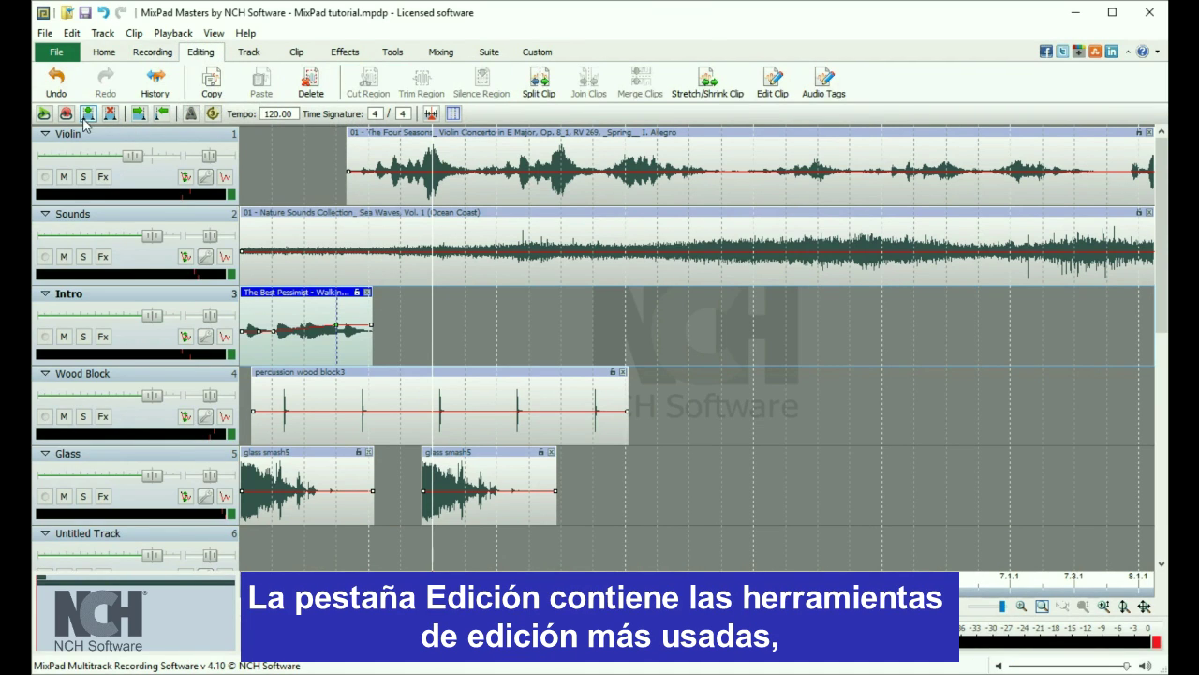
key("Escape")
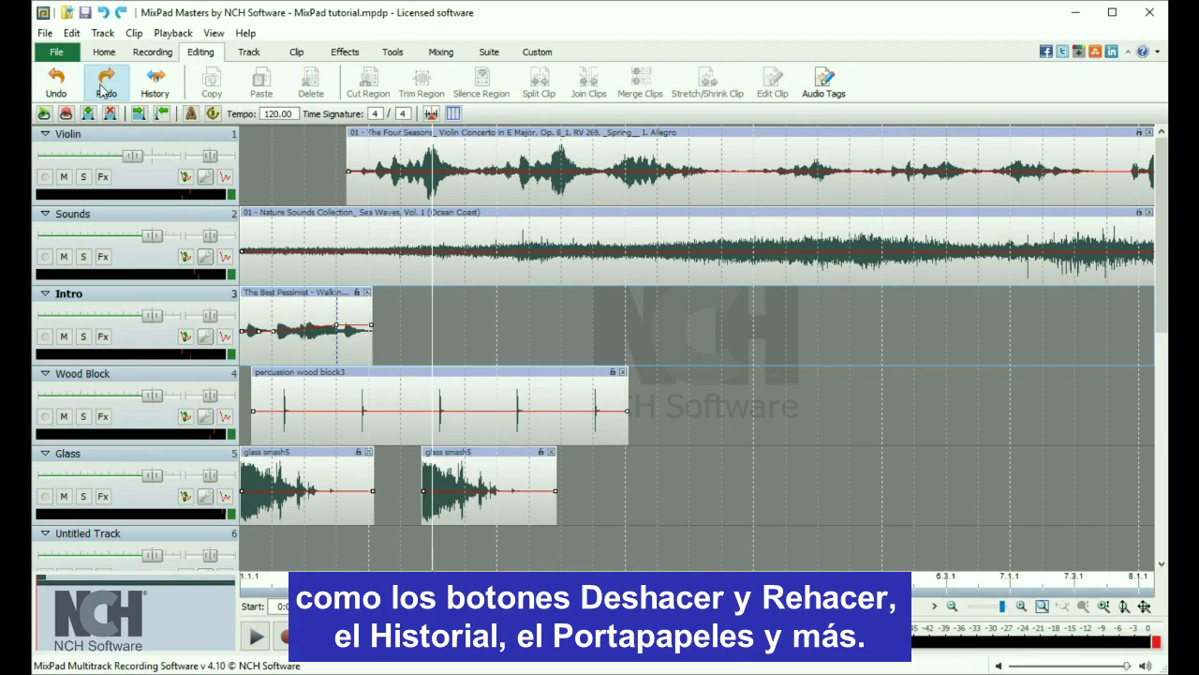
left_click(156, 84)
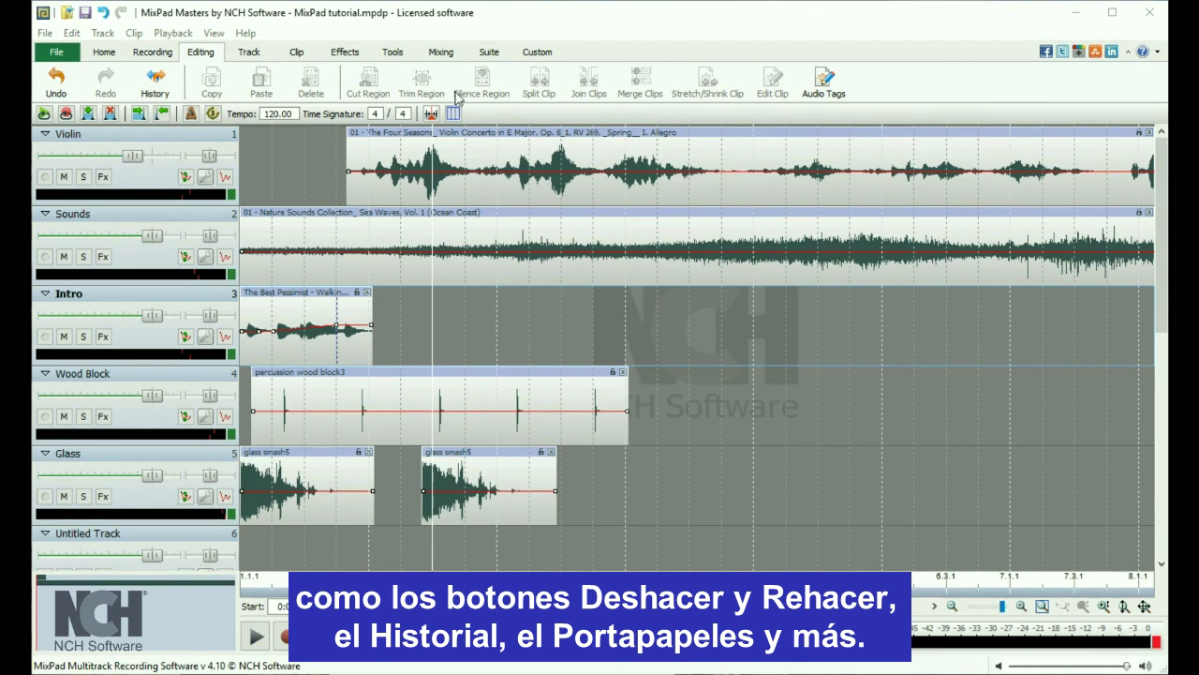
left_click(263, 56)
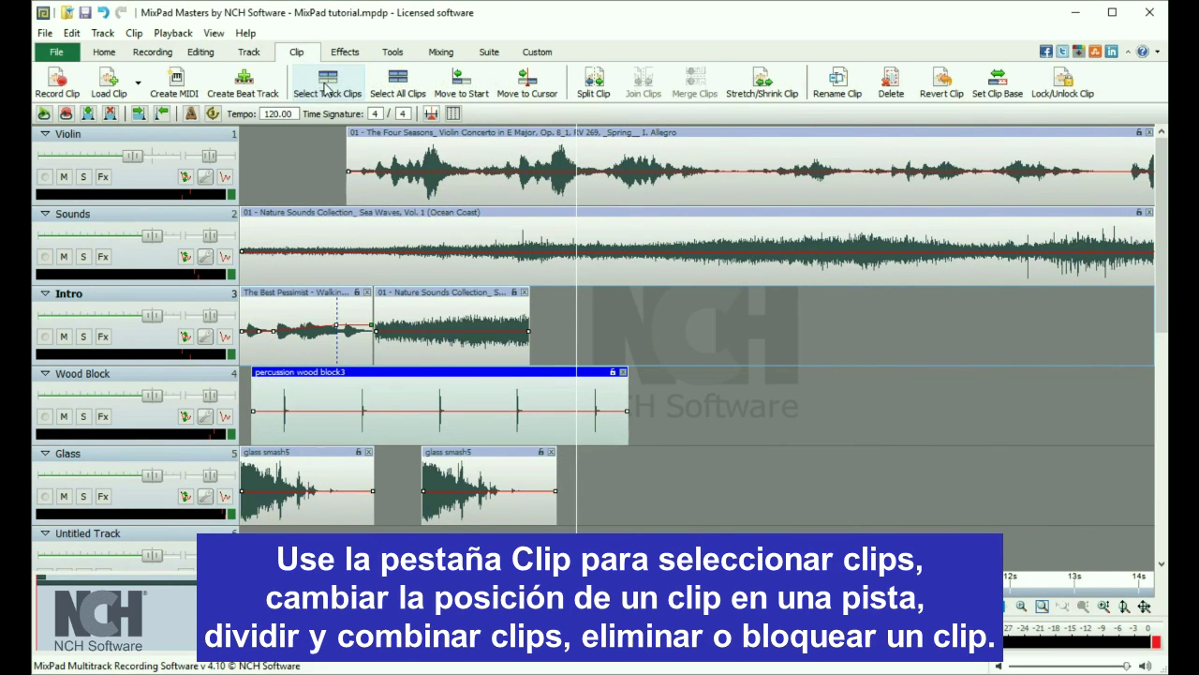
- Select both Intro track clips, move them to the playhead and lock them
left_click(325, 87)
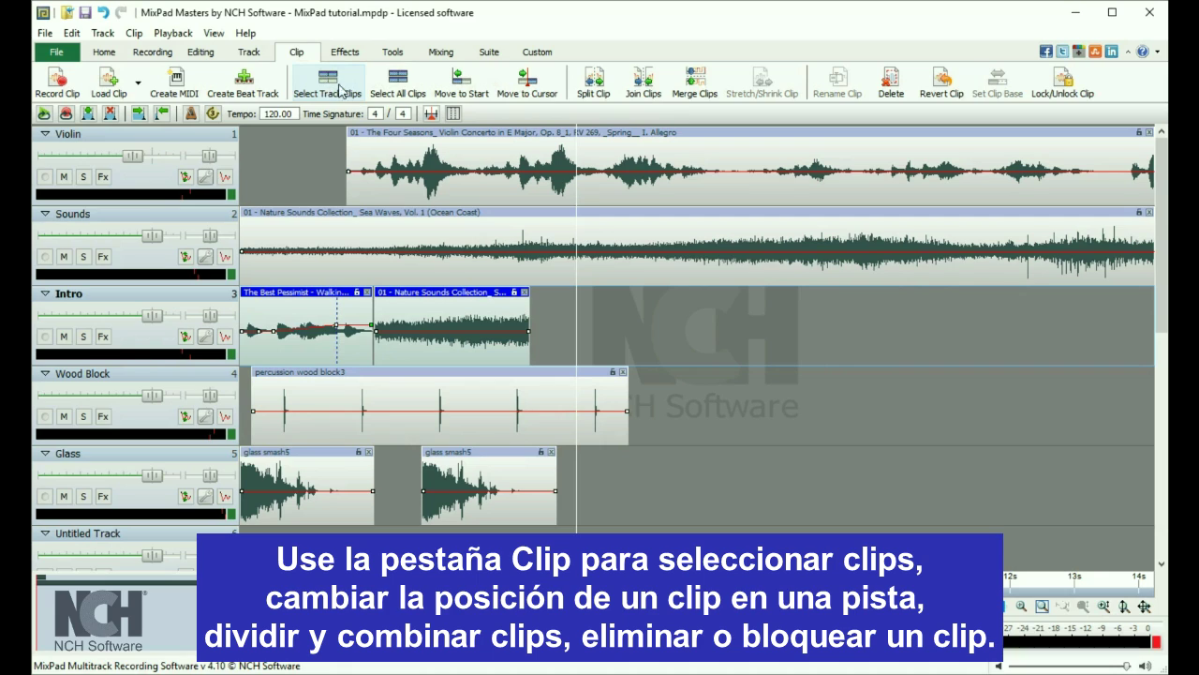
left_click(517, 94)
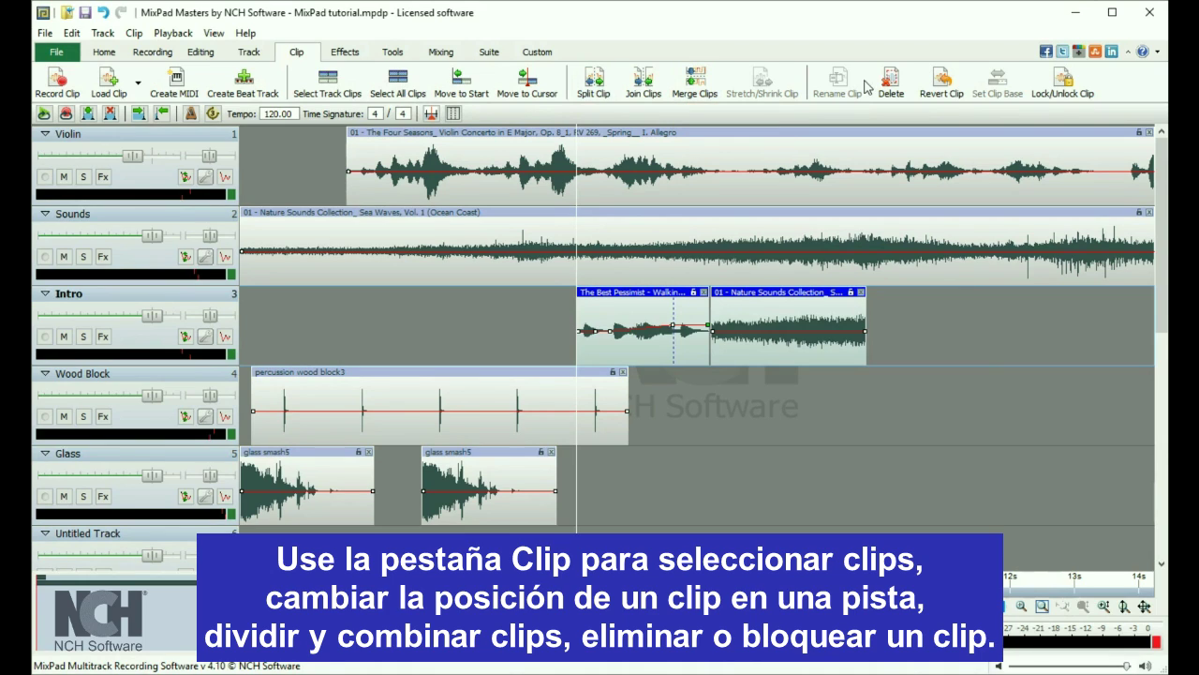
left_click(1062, 94)
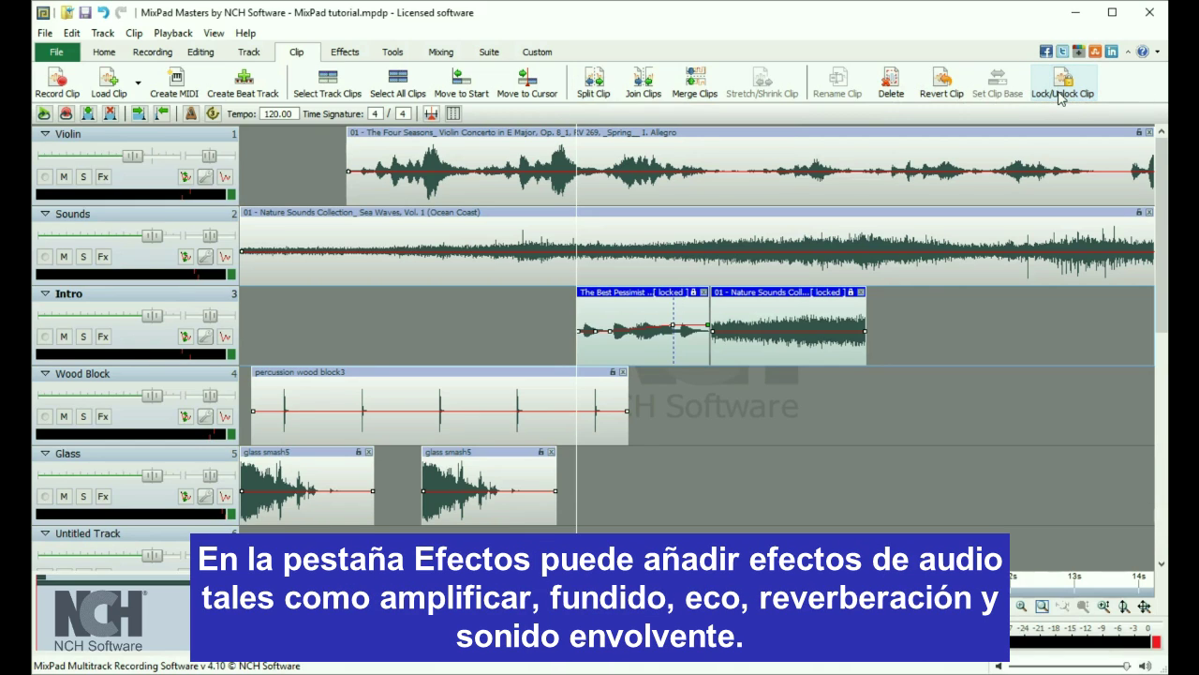
- Browse the Effects, Tools and Mixing tabs, ending on Suite's list of NCH programs
left_click(344, 51)
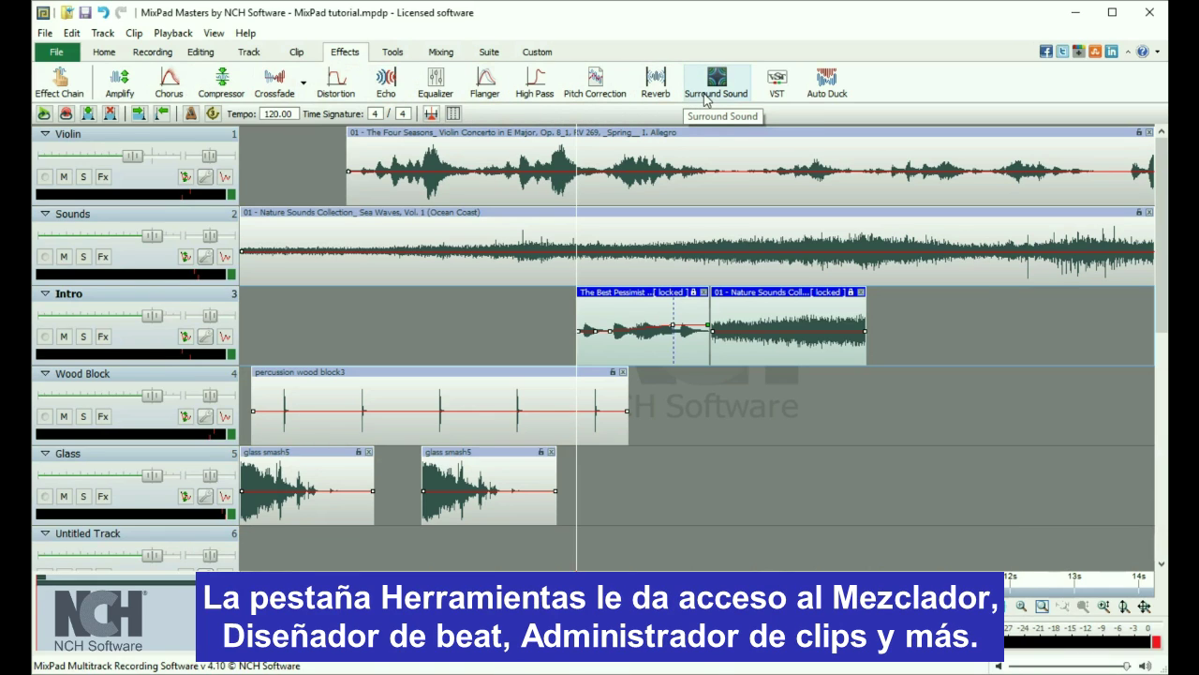
left_click(398, 54)
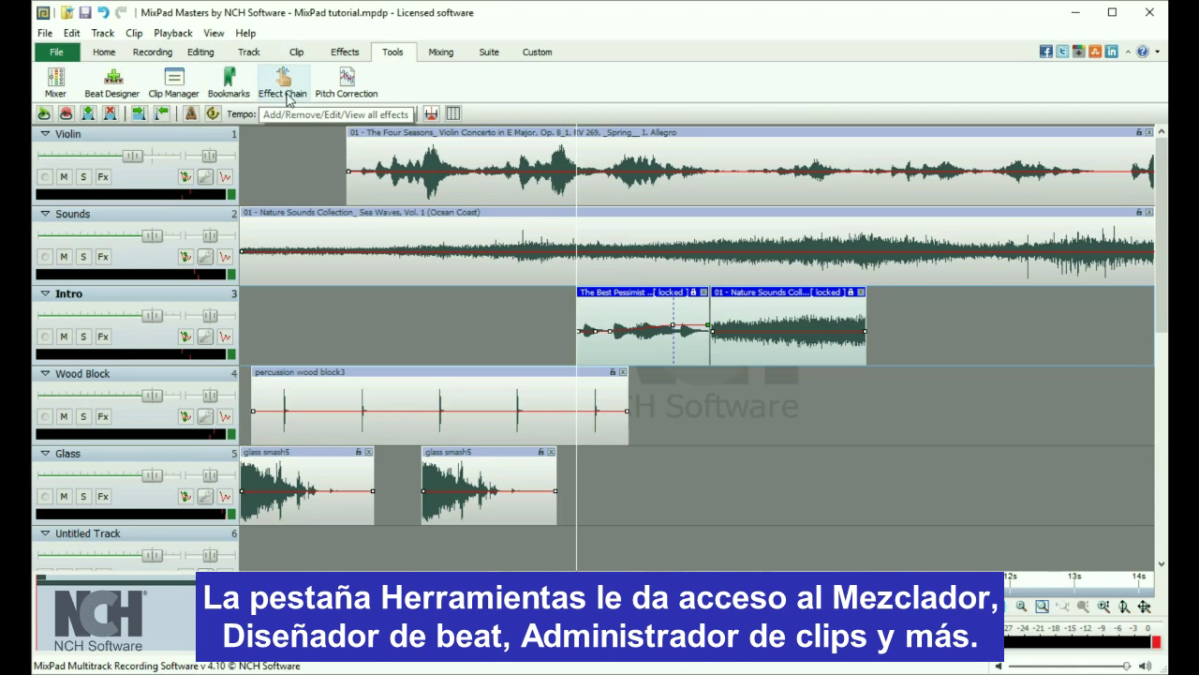
left_click(442, 55)
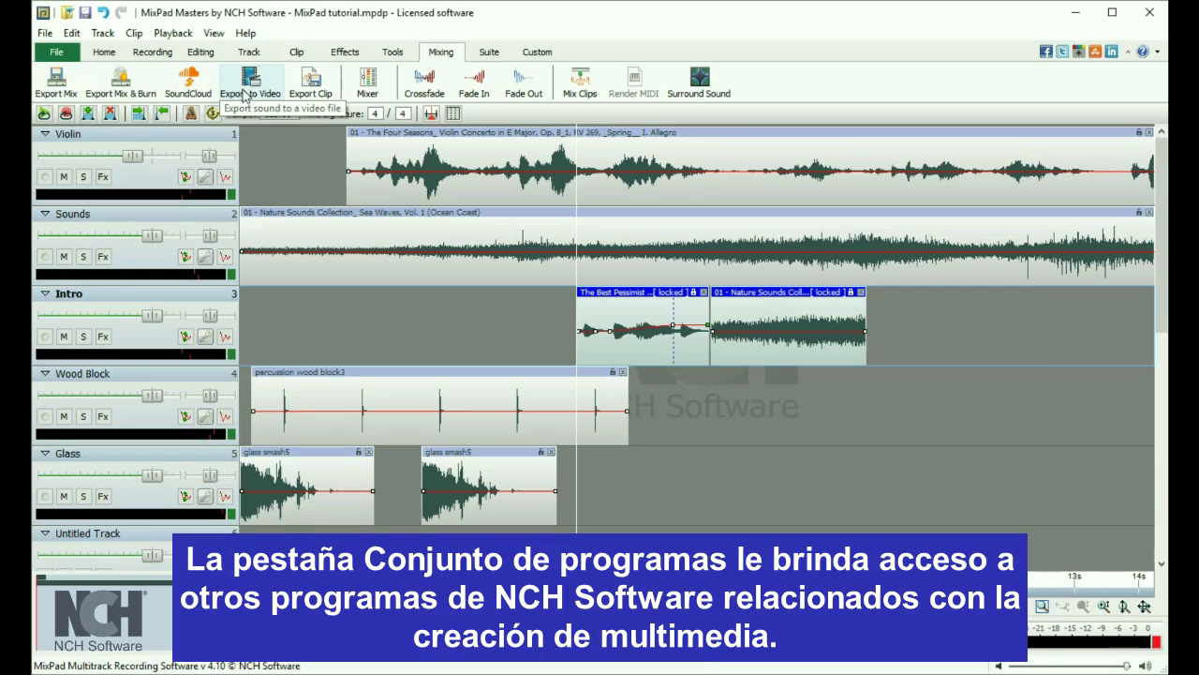
left_click(488, 53)
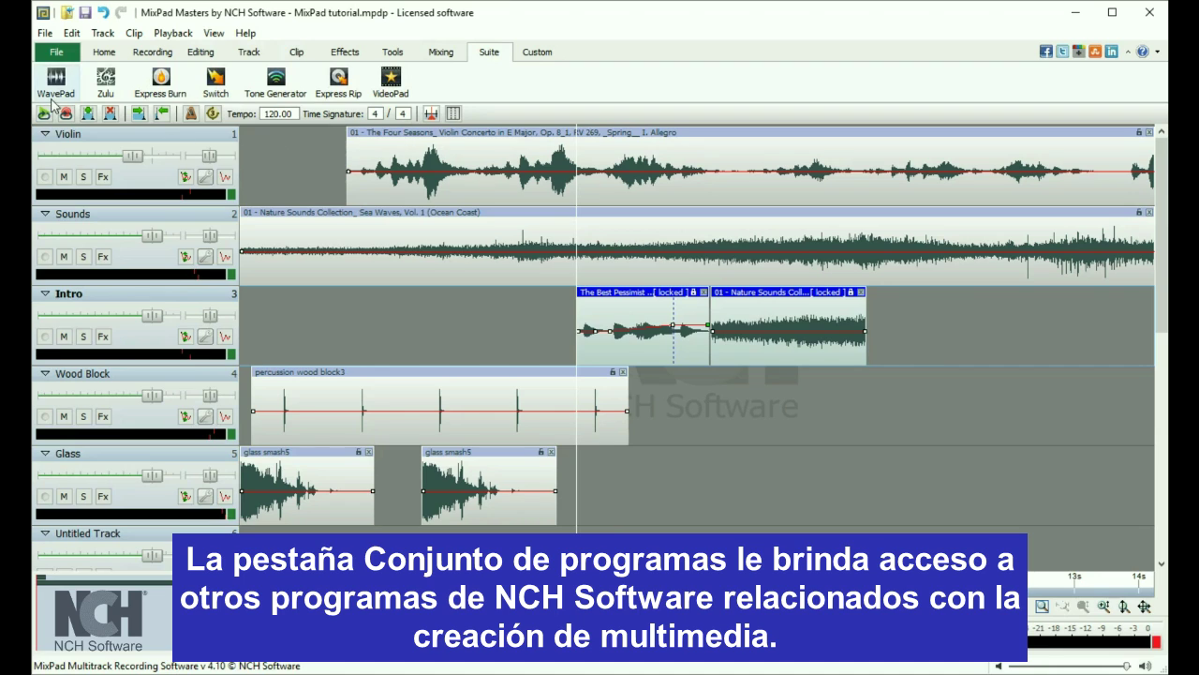